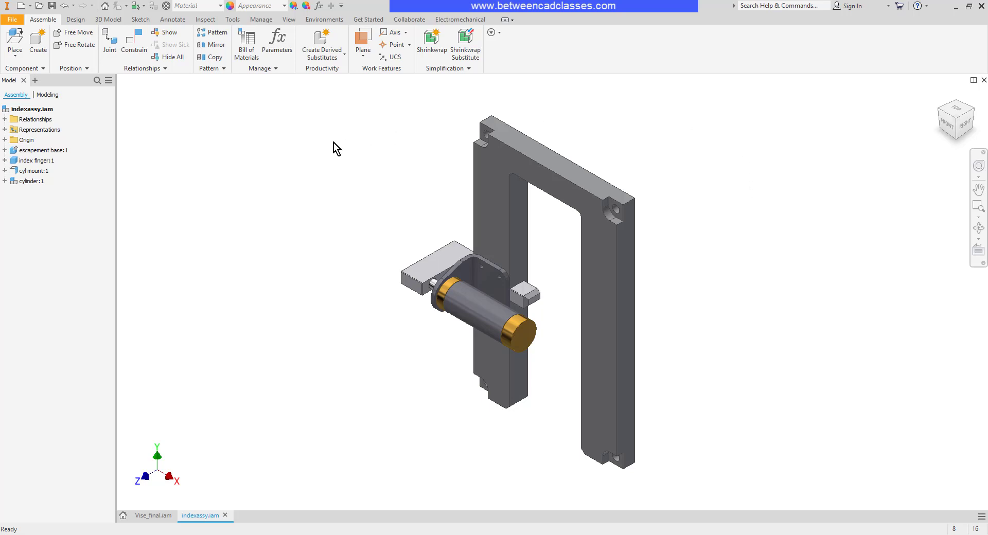
# Check the cylinder (Set #1) against the cylinder mount (Set #2), revealing one 0.003 in³ clash
pyautogui.click(205, 21)
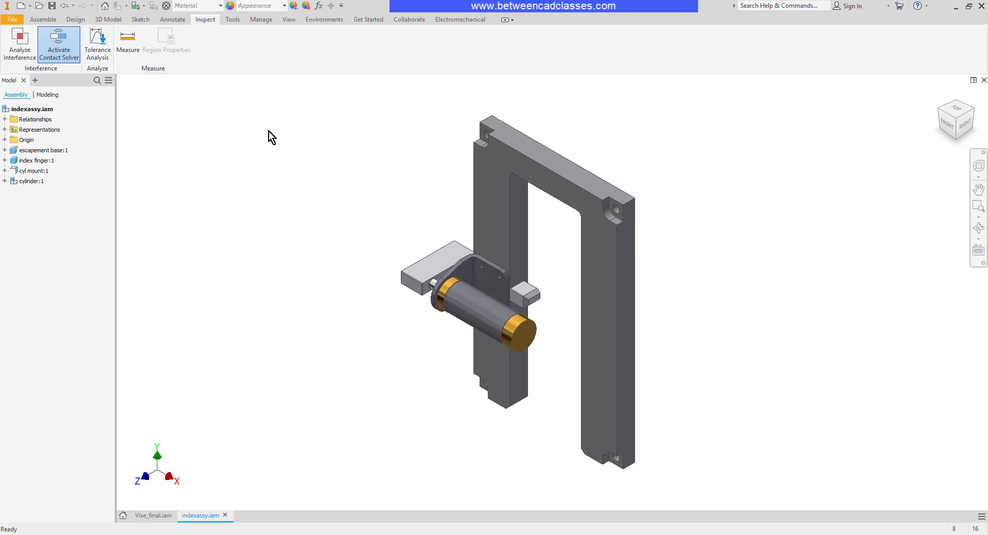
pyautogui.click(19, 41)
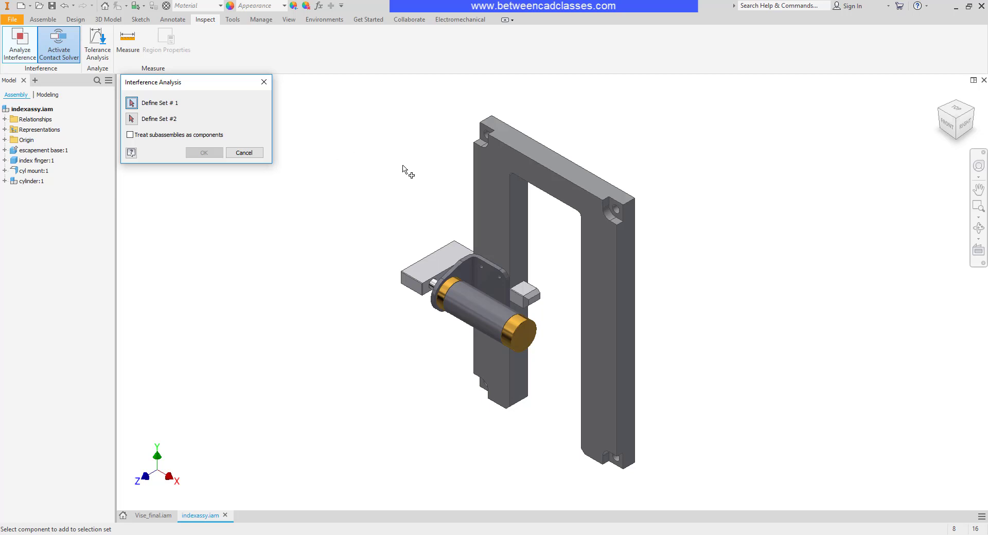
pyautogui.click(517, 334)
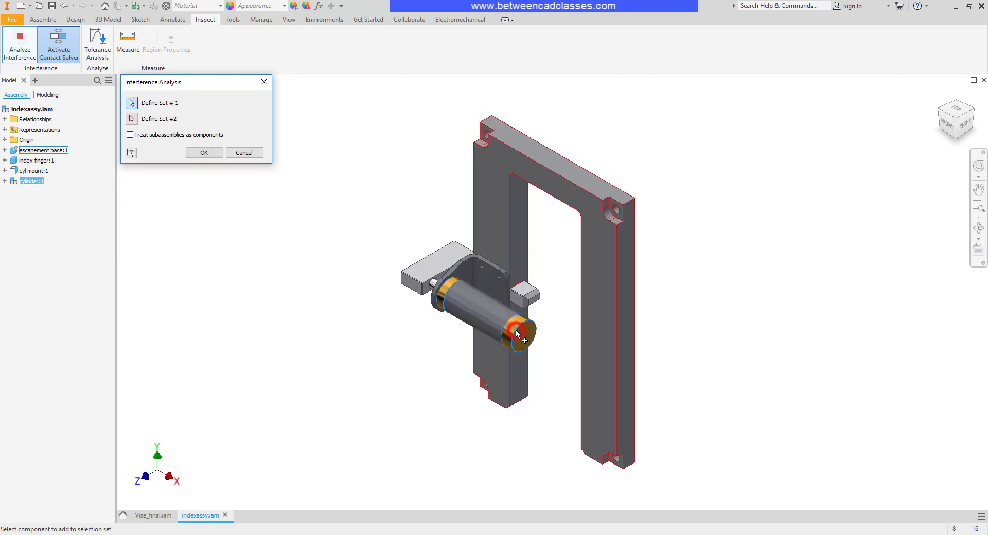
pyautogui.click(131, 118)
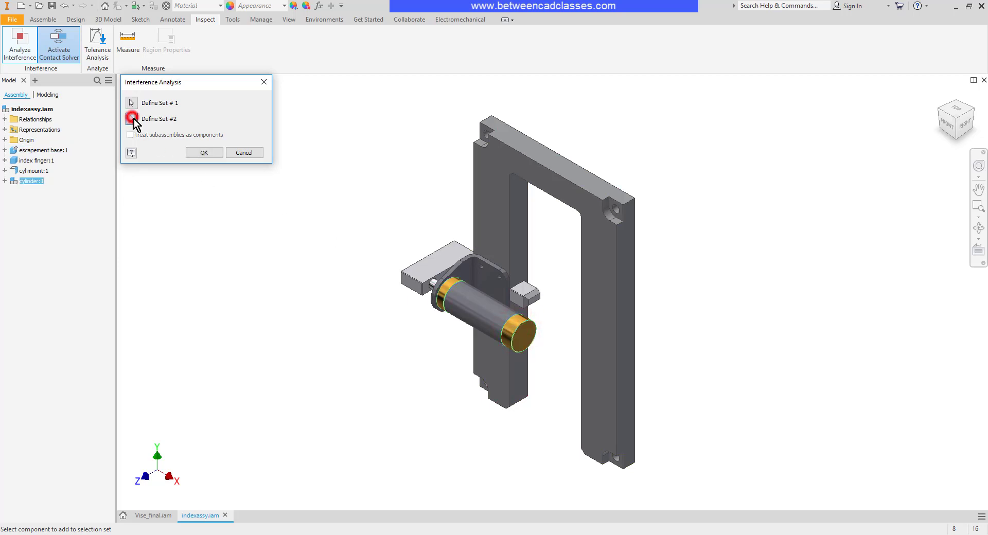
pyautogui.click(469, 261)
pyautogui.click(204, 151)
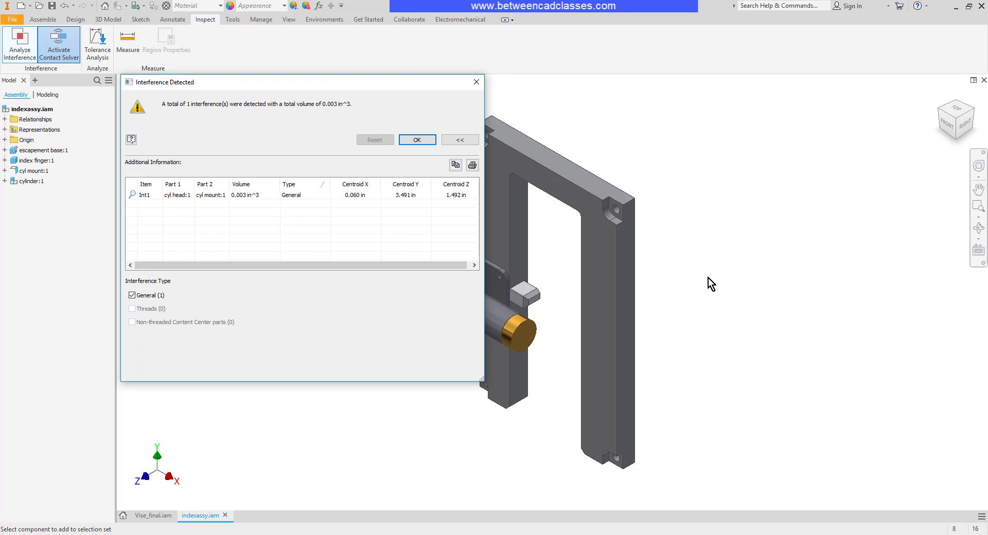
pyautogui.moveTo(700, 277); pyautogui.dragTo(844, 280, button='middle')
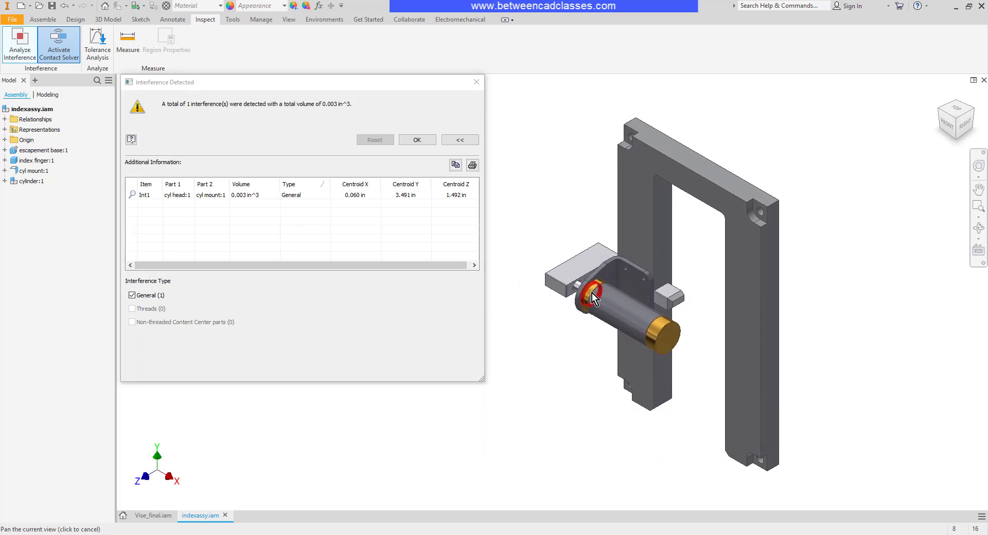
pyautogui.click(412, 137)
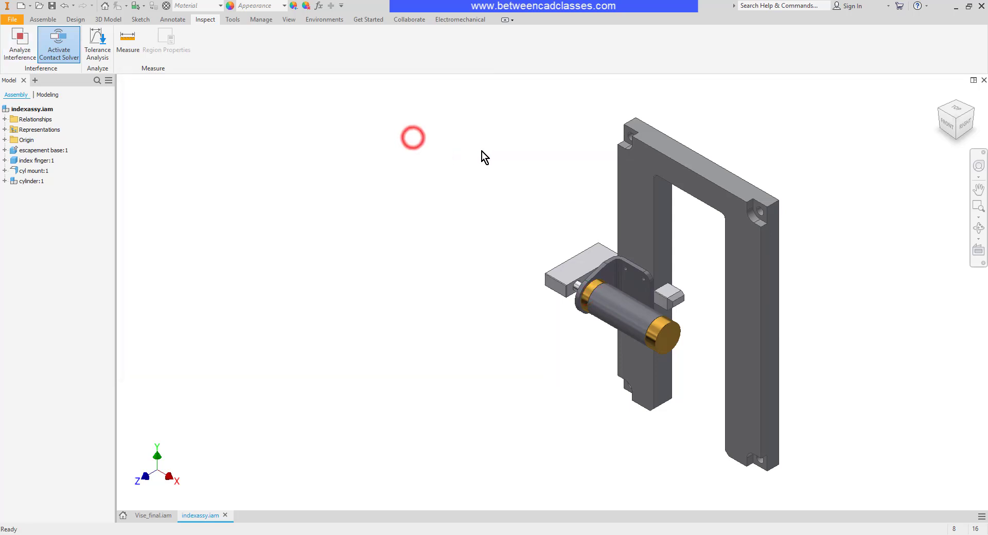
# Run interference on escapement base through cylinder as one set, finding two overlaps totalling 0.007 in³
pyautogui.click(483, 152)
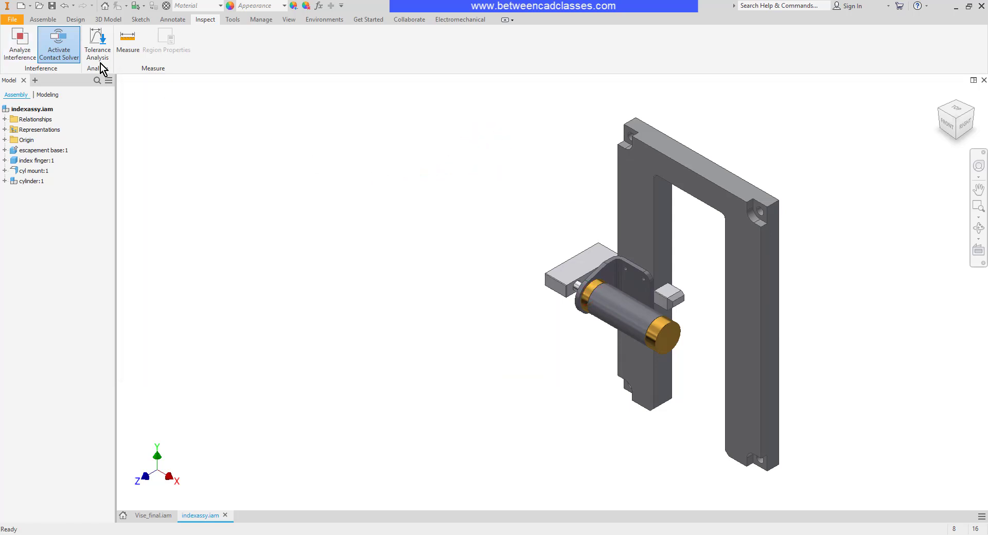
pyautogui.click(15, 47)
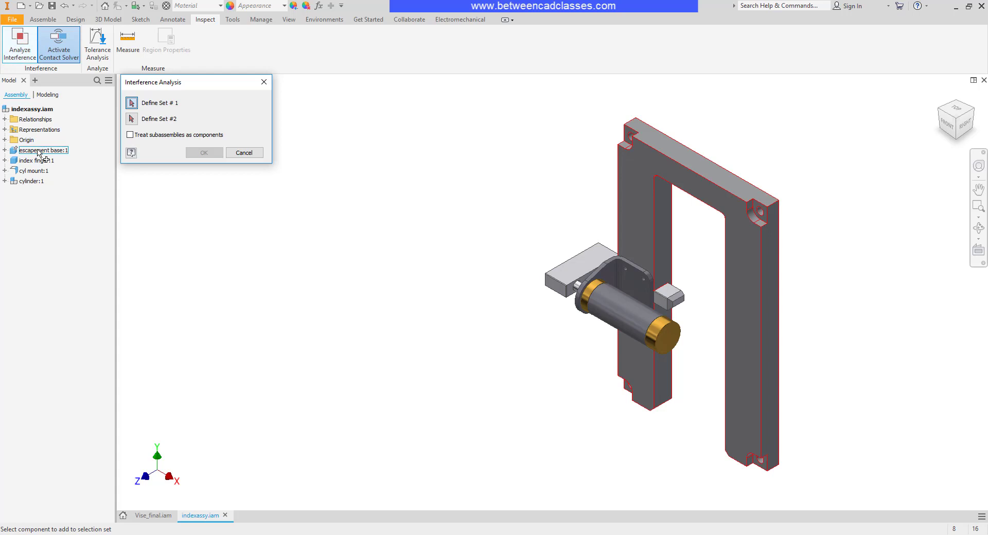
pyautogui.click(37, 150)
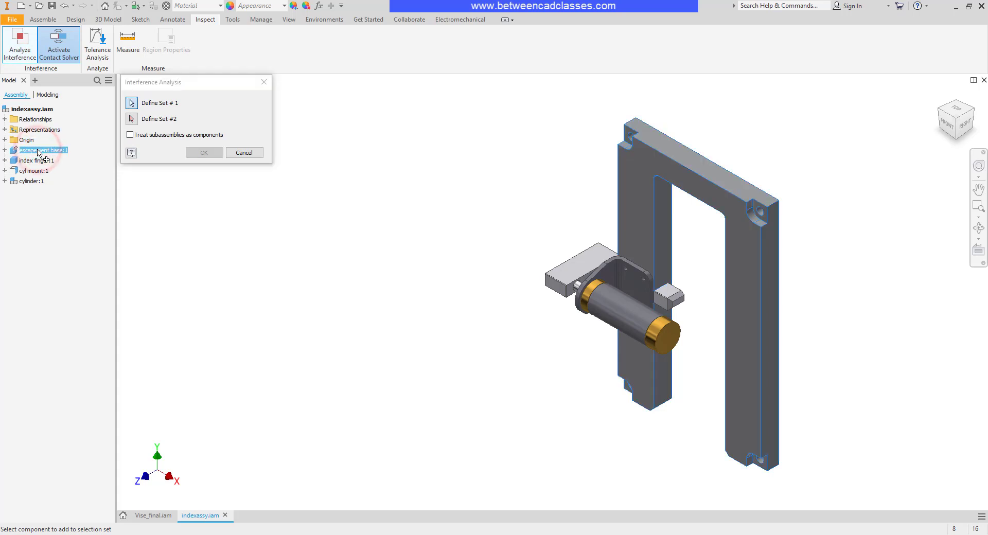
pyautogui.keyDown('shift'); pyautogui.click(26, 182); pyautogui.keyUp('shift')
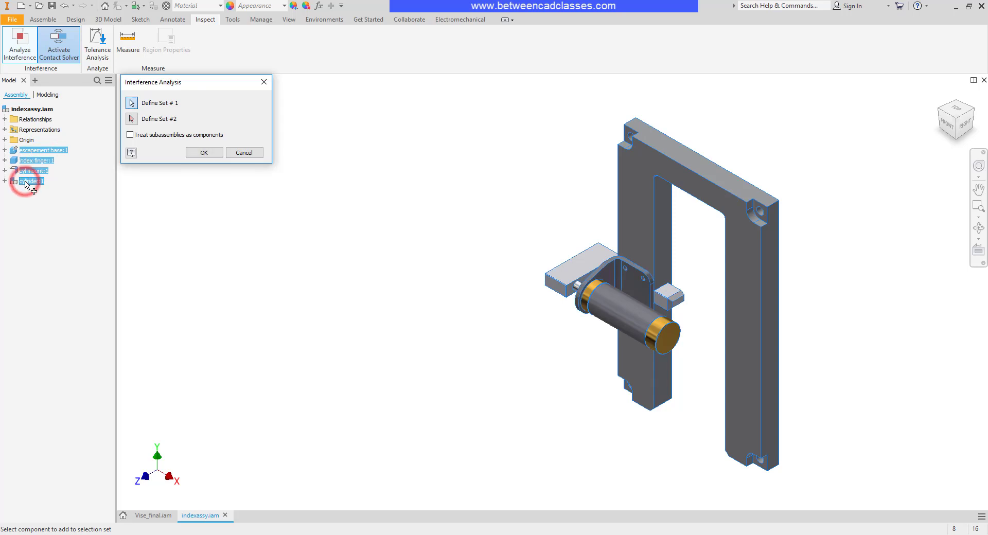
pyautogui.click(205, 152)
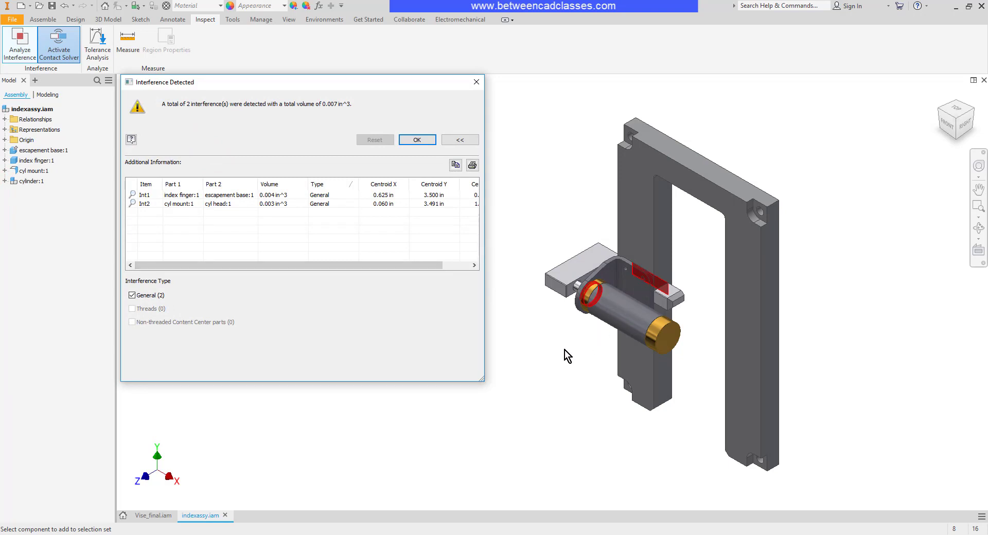
pyautogui.click(418, 141)
# Set index finger:1's Mate:2 offset to 0 instead of -0.010 in
pyautogui.scroll(2, 544, 243)
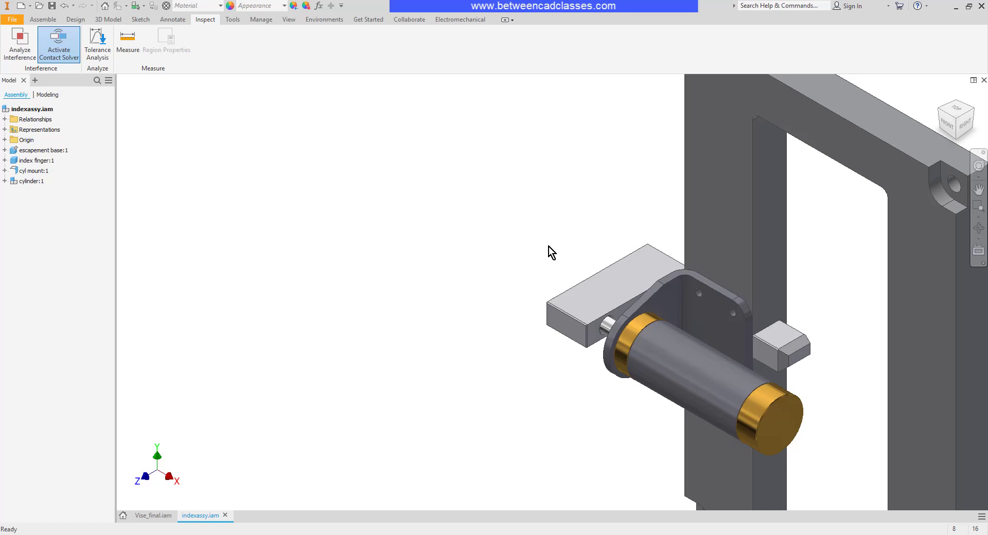
pyautogui.scroll(2, 426, 218)
pyautogui.scroll(2, 450, 236)
pyautogui.scroll(2, 379, 202)
pyautogui.moveTo(379, 202); pyautogui.dragTo(326, 177, button='middle')
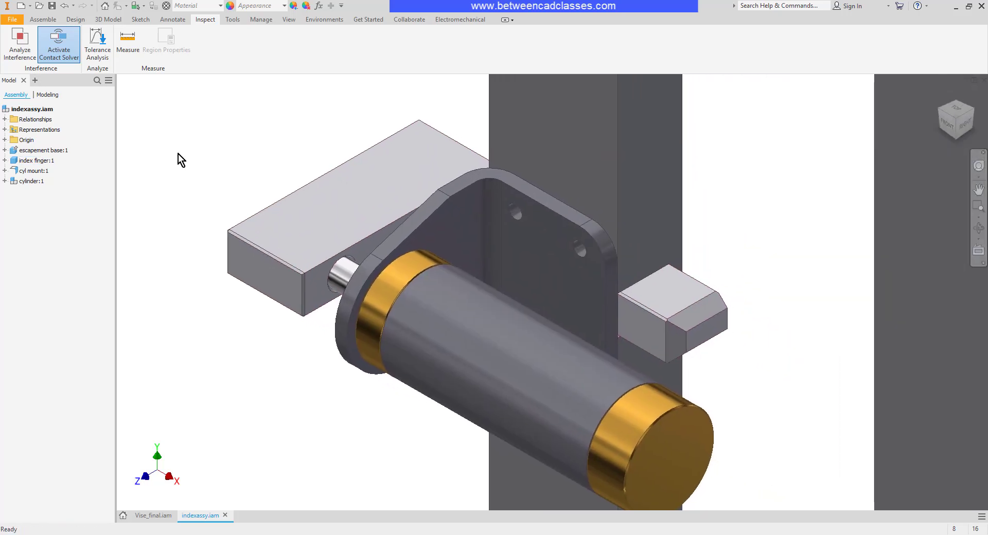
pyautogui.click(5, 160)
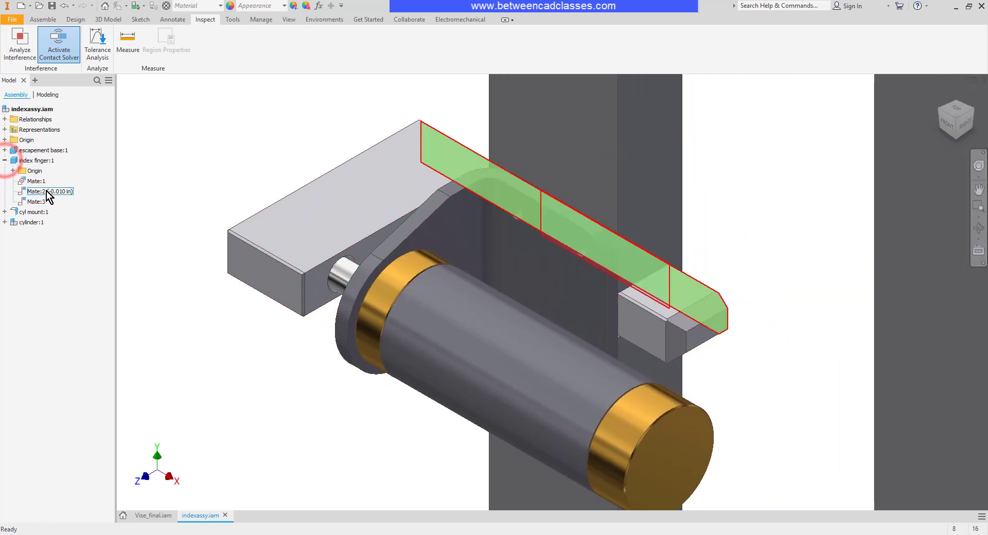
pyautogui.doubleClick(44, 191)
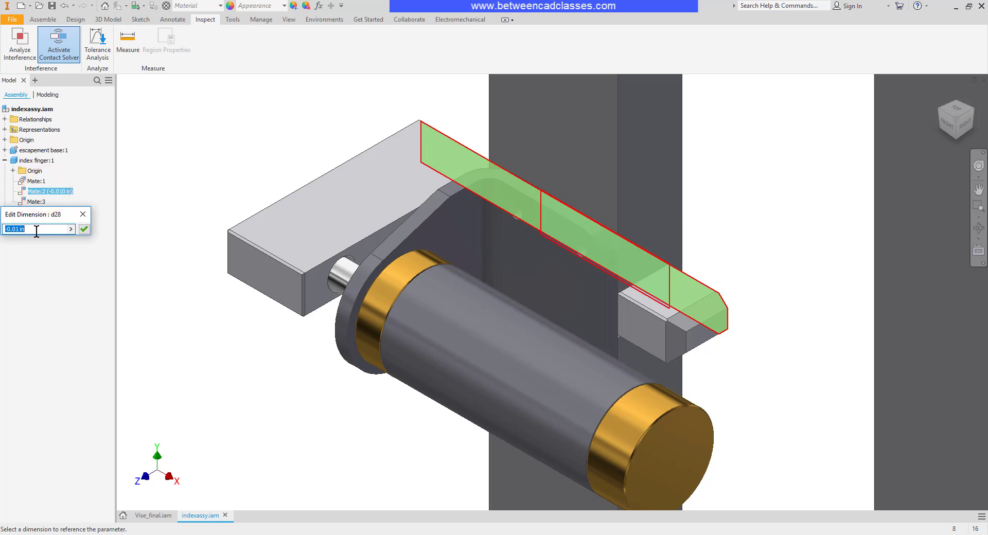
pyautogui.write('0')
pyautogui.click(82, 230)
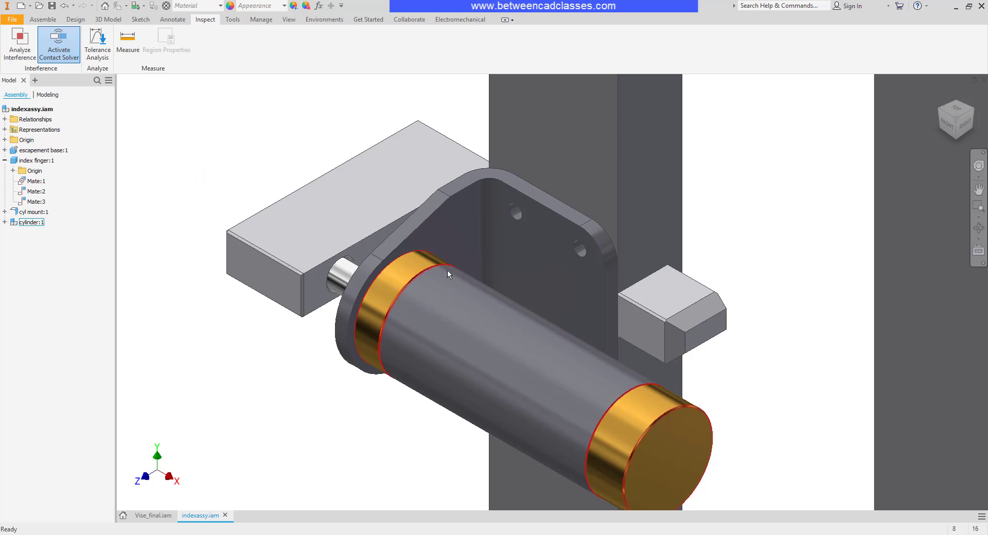
# Change the cylinder head's Extrusion1 sketch dimension to .620, finish the sketch and return
pyautogui.doubleClick(397, 286)
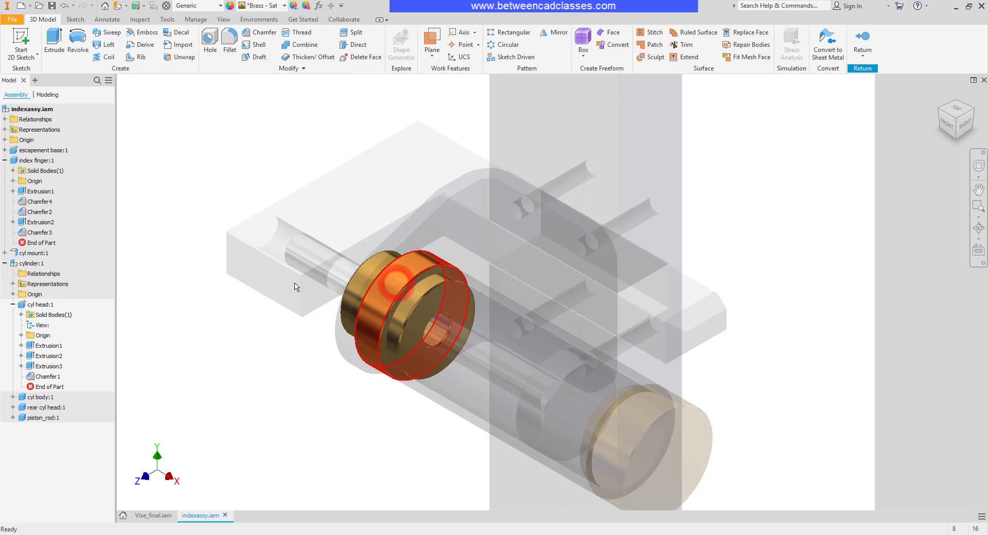
pyautogui.click(22, 346)
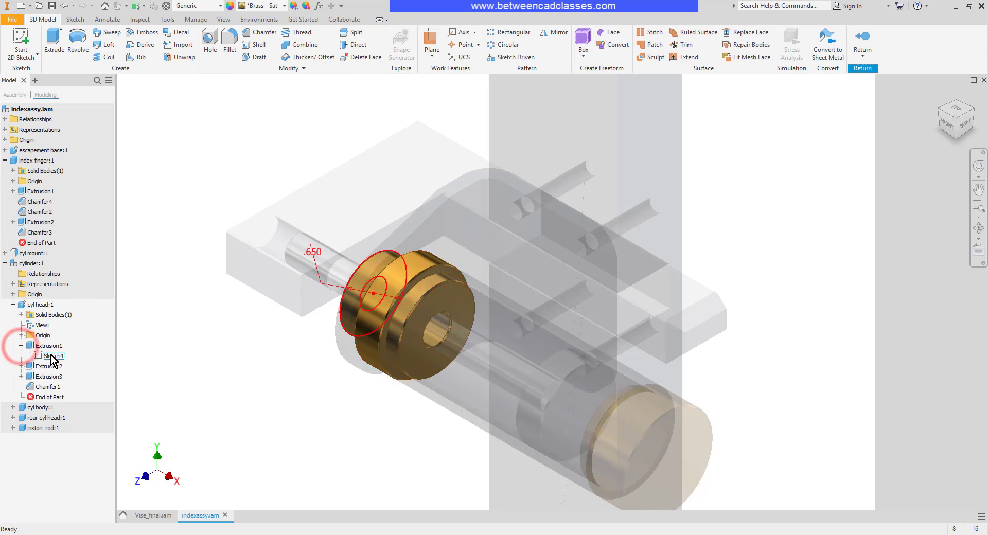
pyautogui.doubleClick(51, 357)
pyautogui.doubleClick(503, 216)
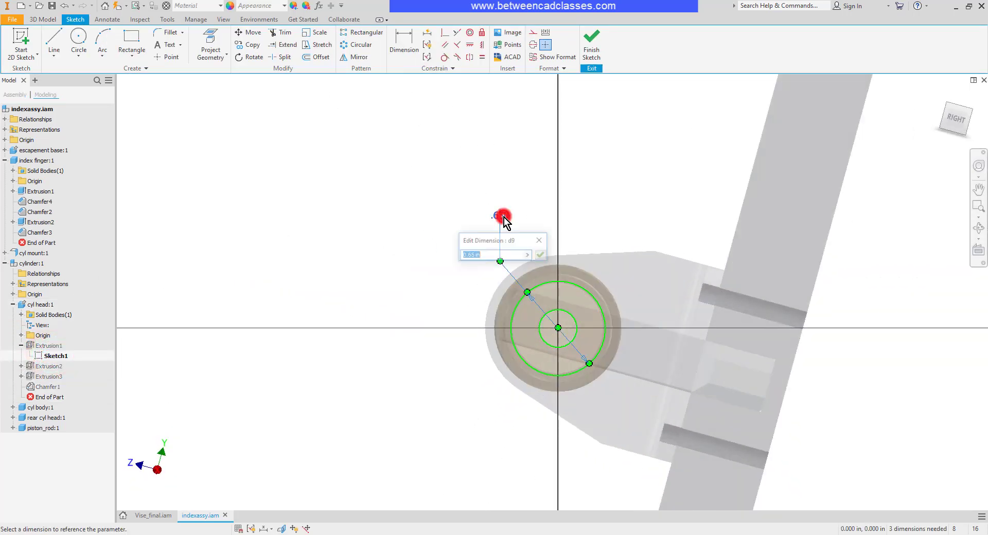
pyautogui.write('.62')
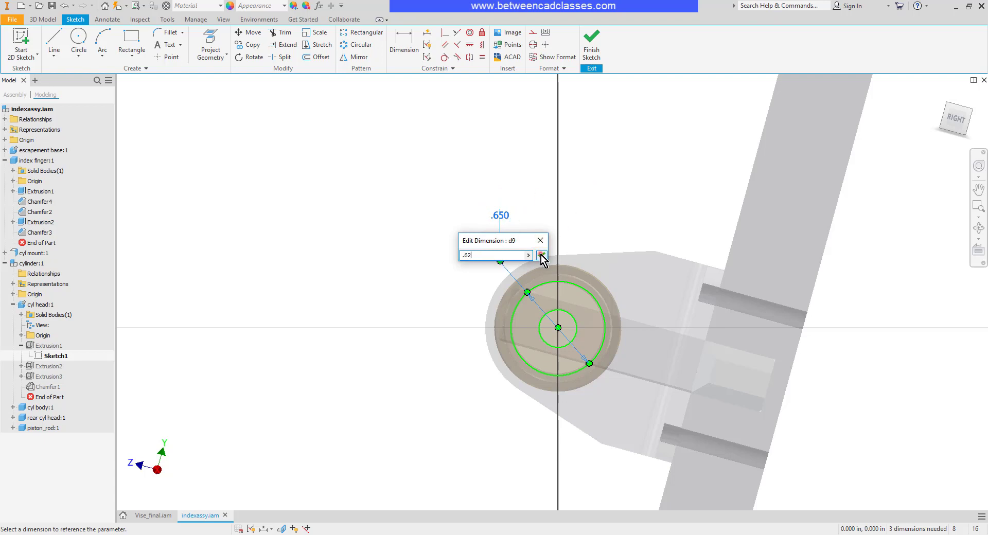
pyautogui.click(540, 255)
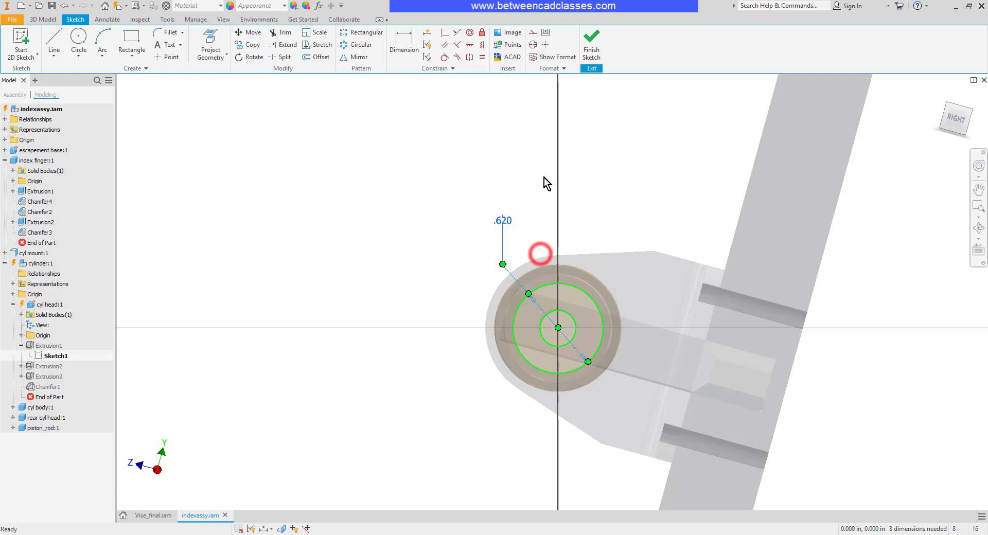
pyautogui.click(590, 44)
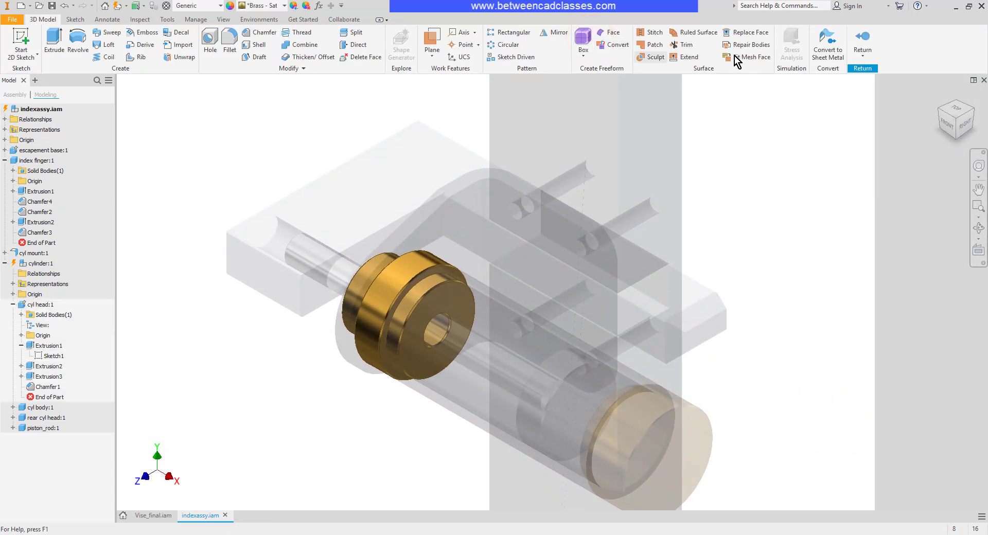
pyautogui.click(863, 40)
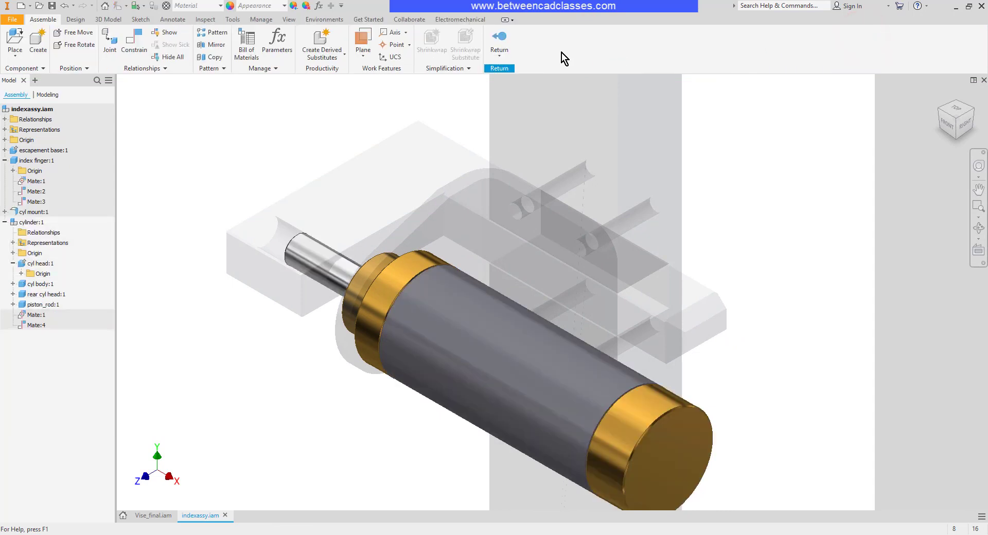
# Rerun interference on all indexassy components from escapement base:1 onward, confirming none remain
pyautogui.click(499, 43)
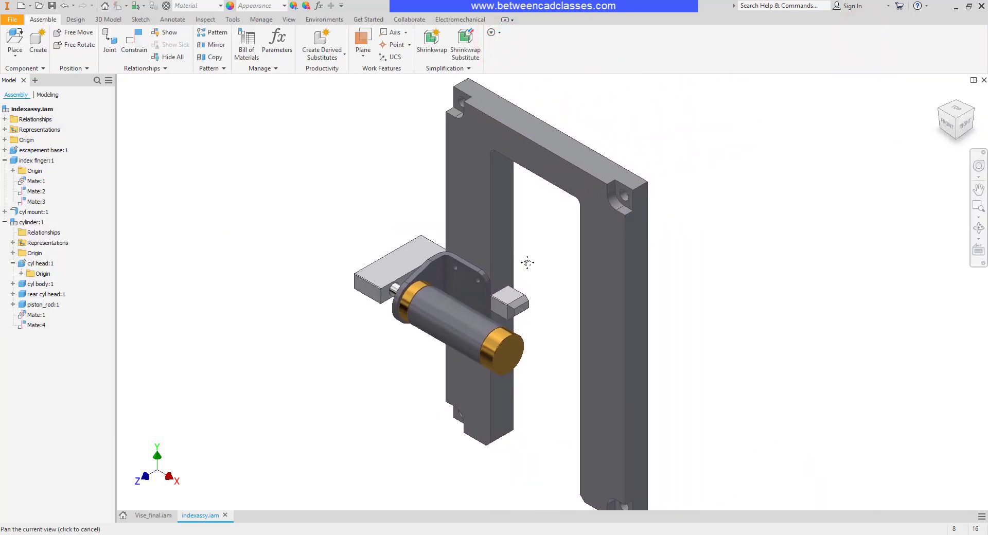
pyautogui.moveTo(673, 202); pyautogui.dragTo(497, 265, button='middle')
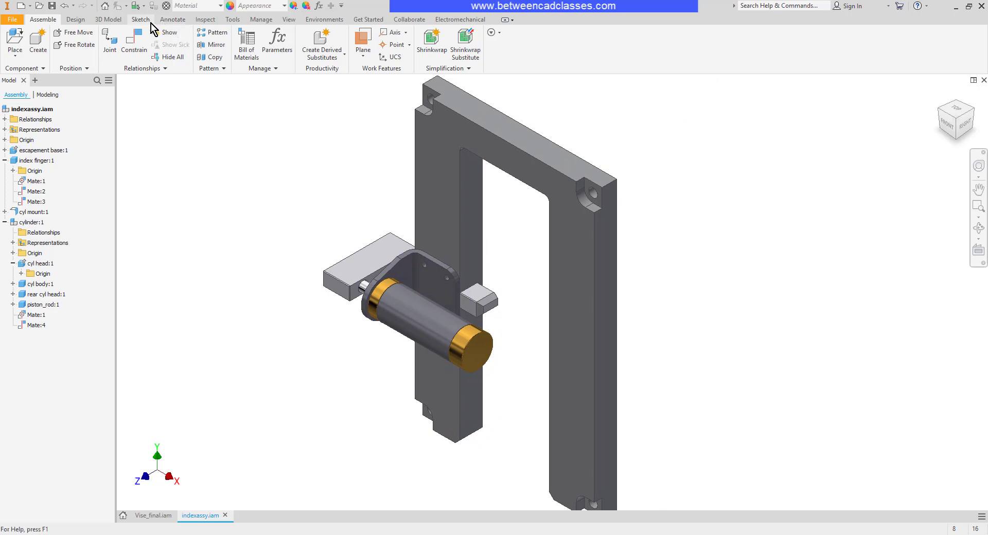
pyautogui.click(204, 19)
pyautogui.click(11, 51)
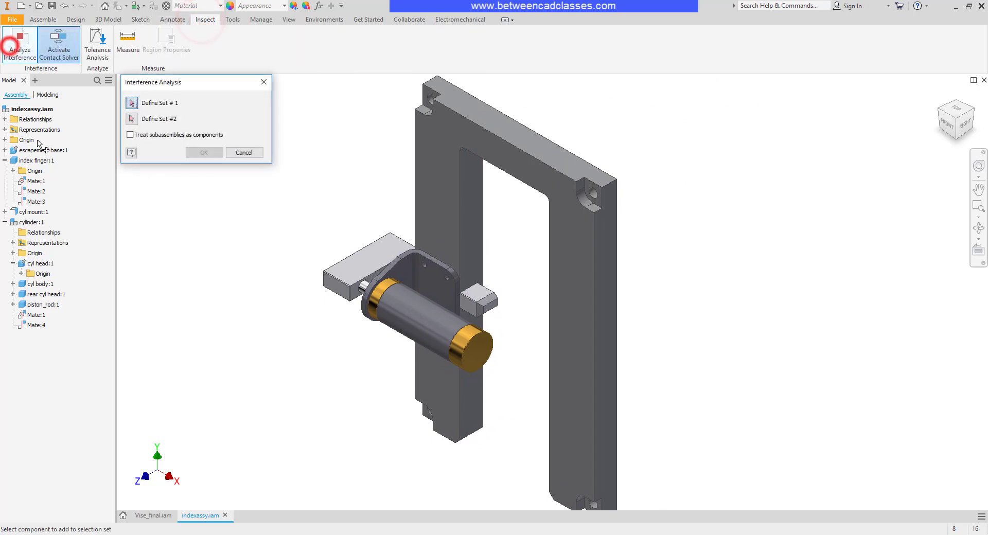
pyautogui.click(41, 150)
pyautogui.keyDown('shift'); pyautogui.click(31, 223); pyautogui.keyUp('shift')
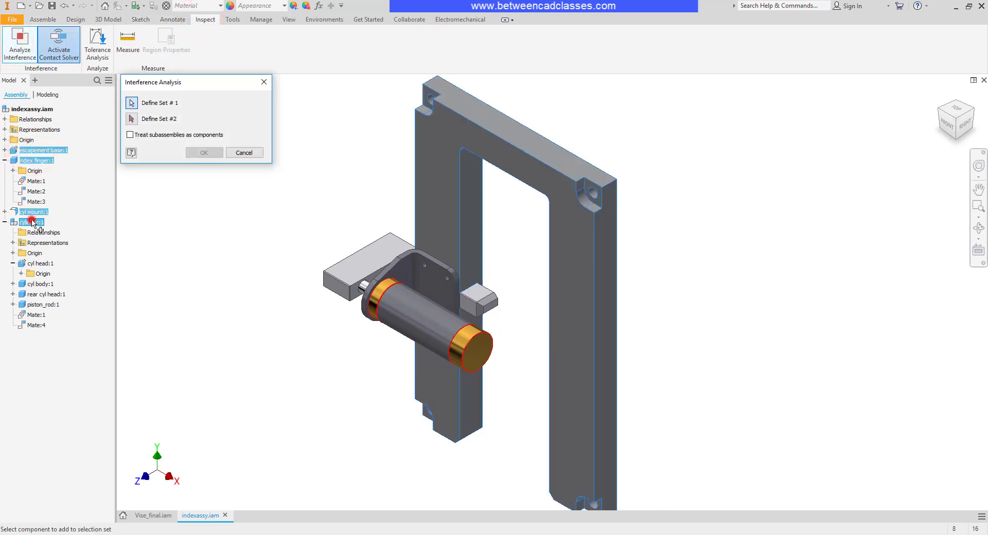
pyautogui.click(201, 152)
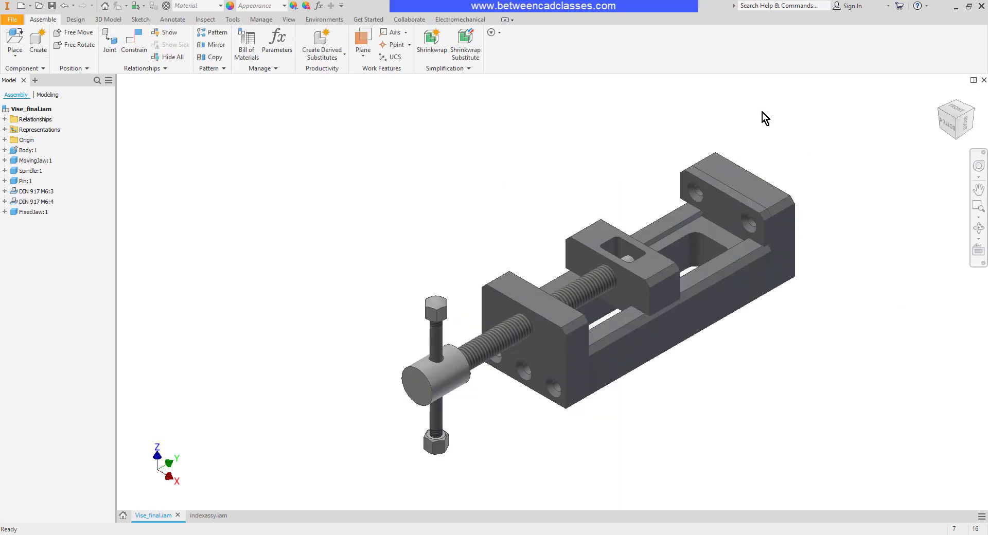
# Check Body:1 through FixedJaw:1 for interference, finding two thread clashes totalling 104.202 mm³
pyautogui.click(200, 20)
pyautogui.click(18, 42)
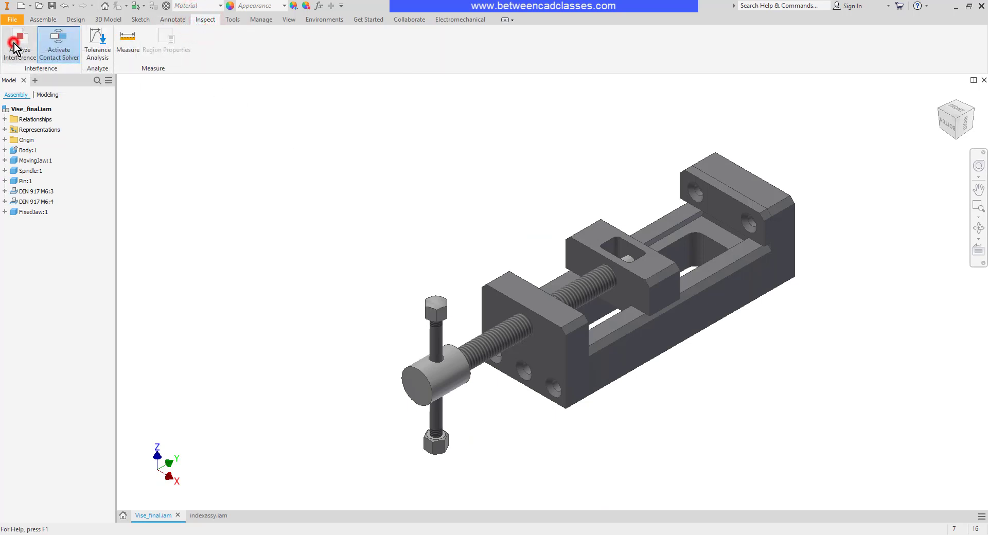
pyautogui.click(26, 150)
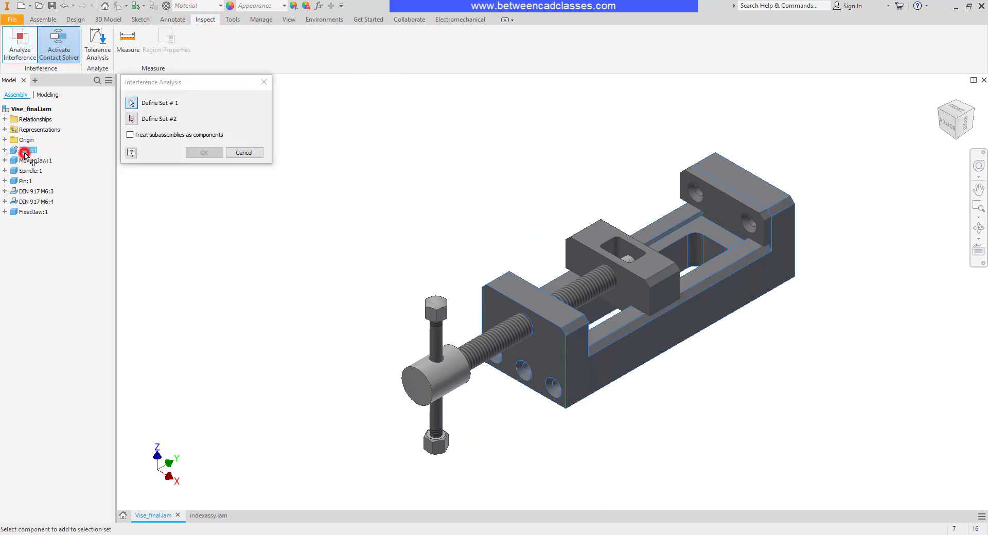
pyautogui.click(34, 212)
pyautogui.keyDown('shift'); pyautogui.click(34, 213); pyautogui.keyUp('shift')
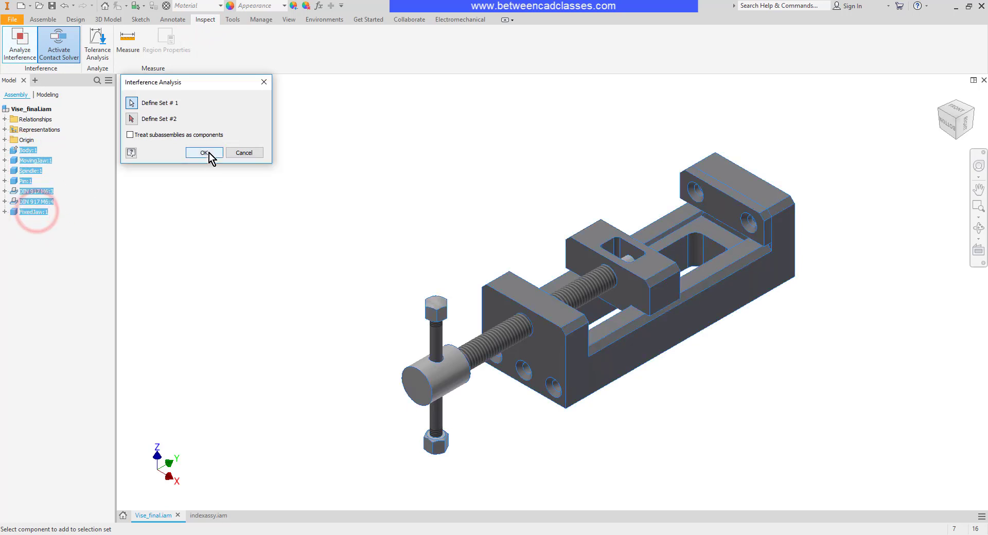
pyautogui.click(209, 153)
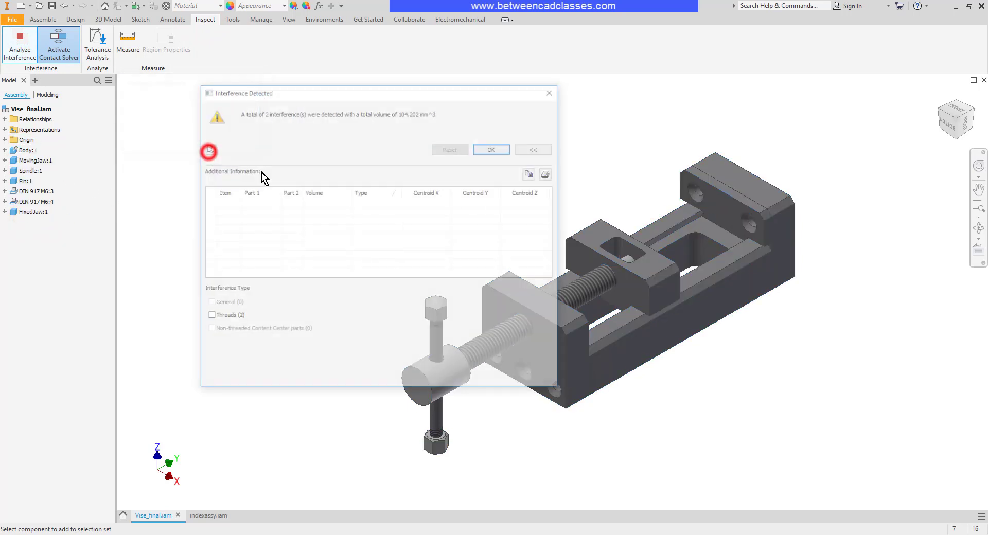
pyautogui.click(476, 89)
pyautogui.moveTo(477, 90); pyautogui.dragTo(376, 82)
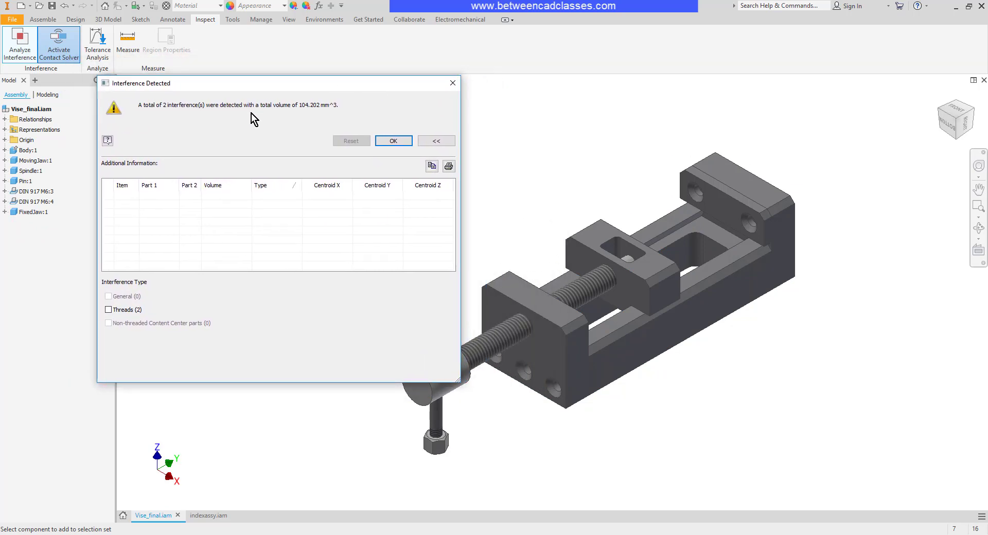
pyautogui.click(108, 310)
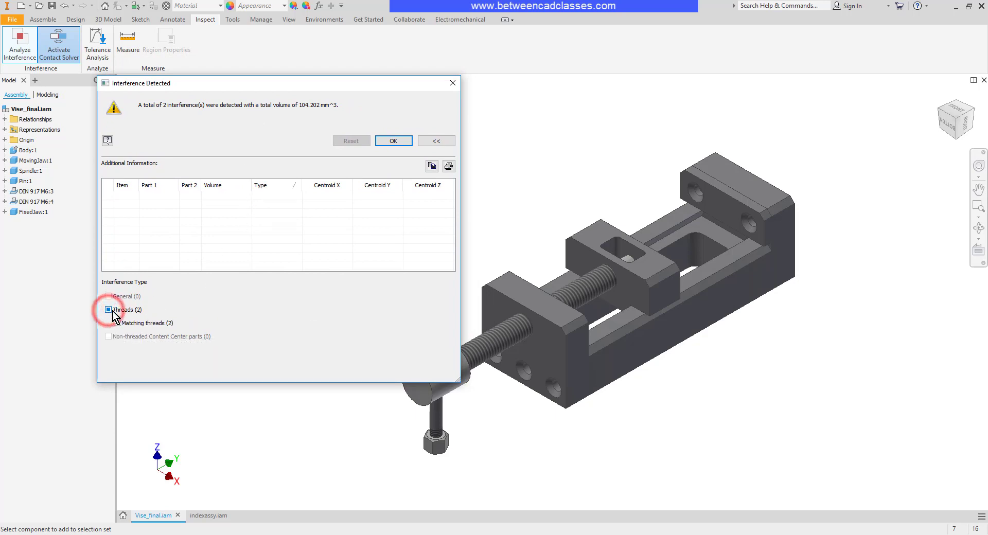
pyautogui.click(117, 324)
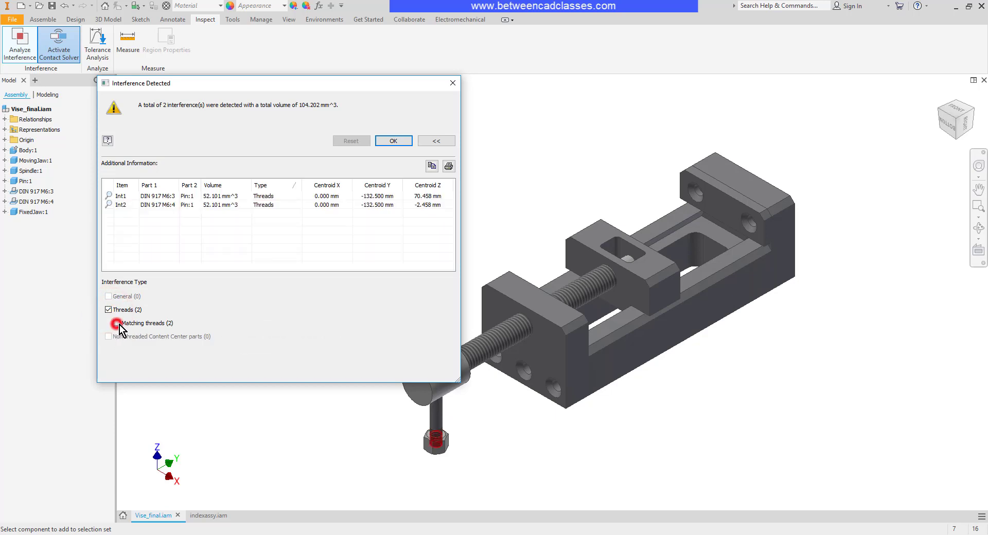
pyautogui.moveTo(635, 434); pyautogui.dragTo(738, 417, button='middle')
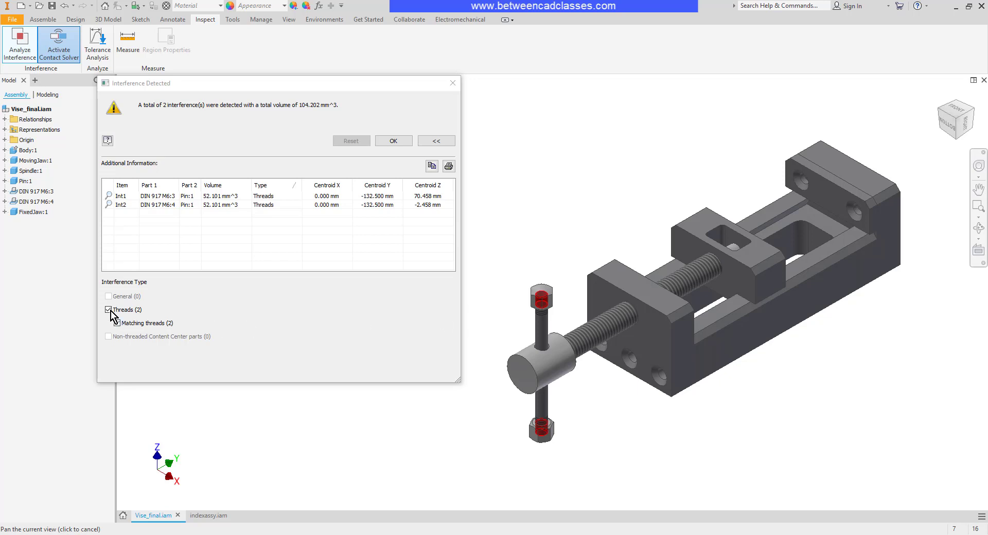
pyautogui.click(108, 310)
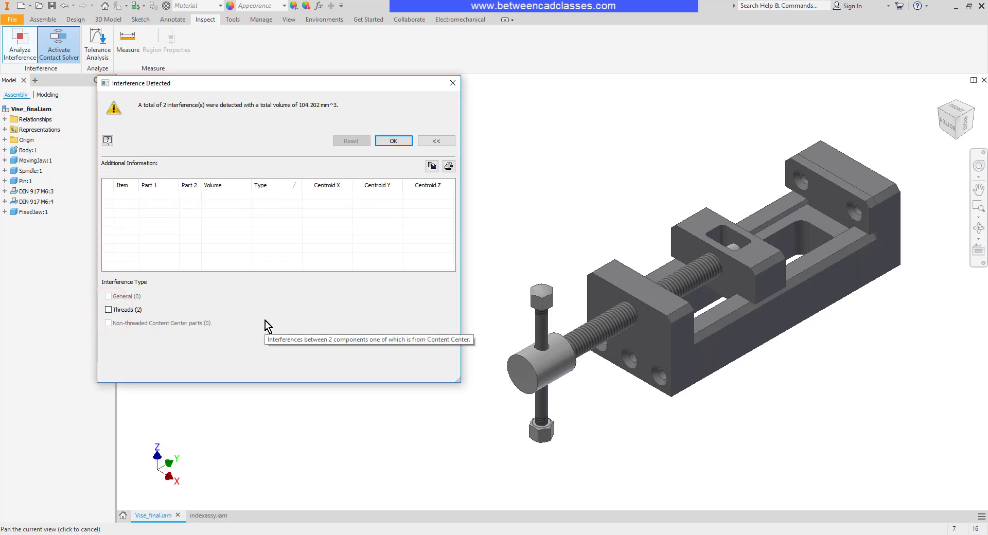